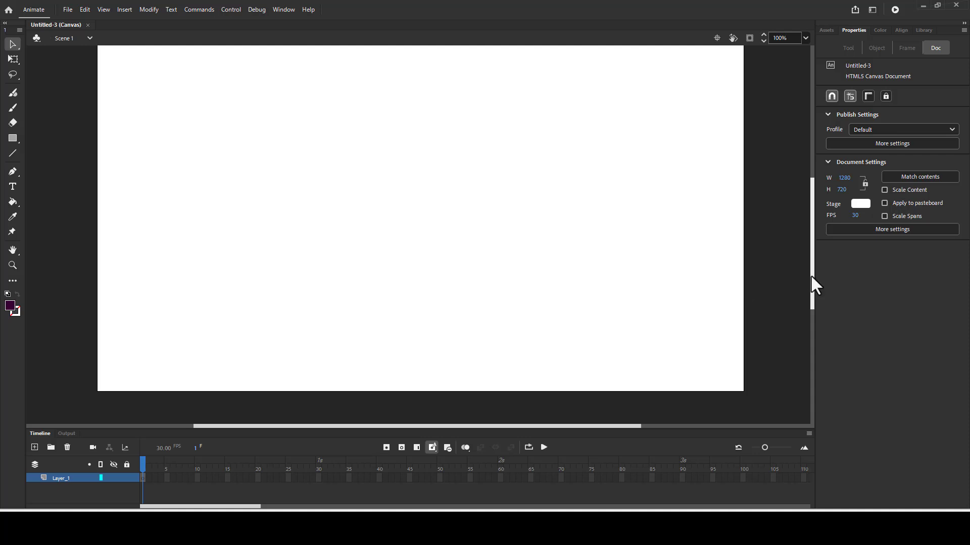
Step: Draw a circle about 114 px wide with a red radial gradient fill in the stage's upper-left corner
{"action": "left_click_drag", "start_coordinate": [811, 277], "coordinate": [813, 264]}
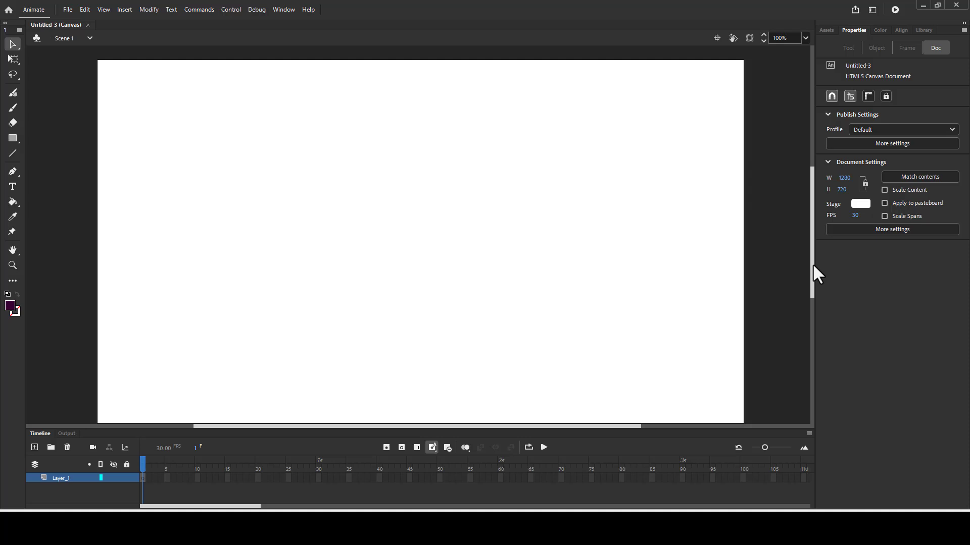
{"action": "left_click", "coordinate": [18, 139]}
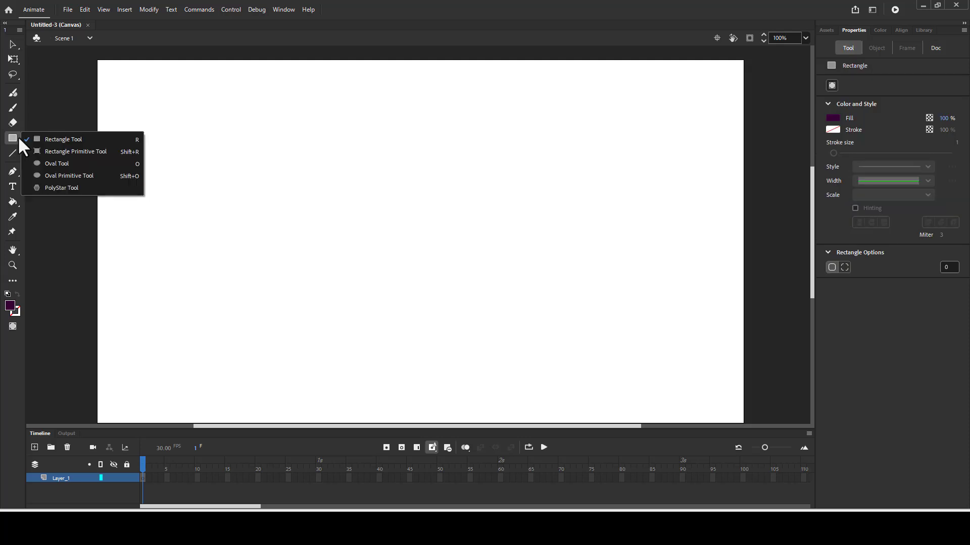
{"action": "left_click", "coordinate": [56, 168]}
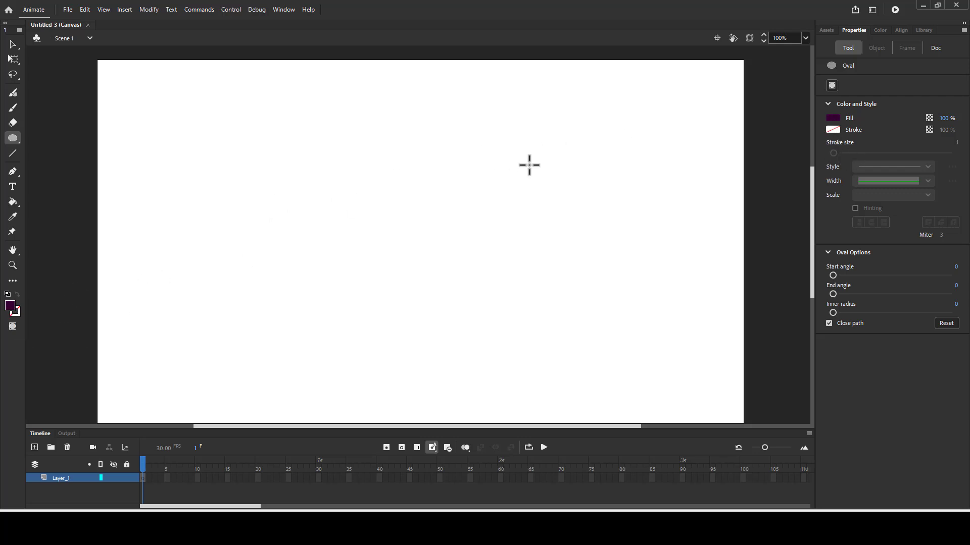
{"action": "left_click", "coordinate": [831, 117]}
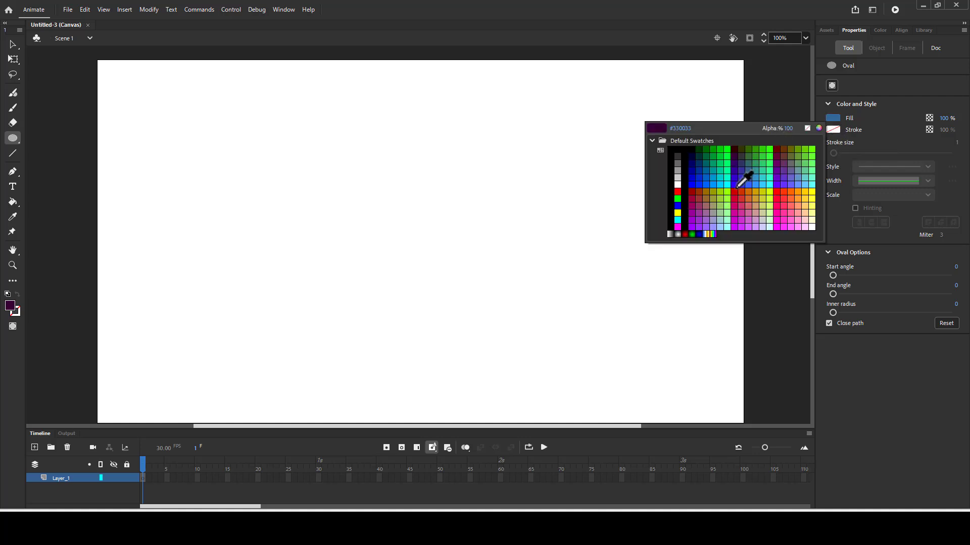
{"action": "left_click", "coordinate": [686, 234]}
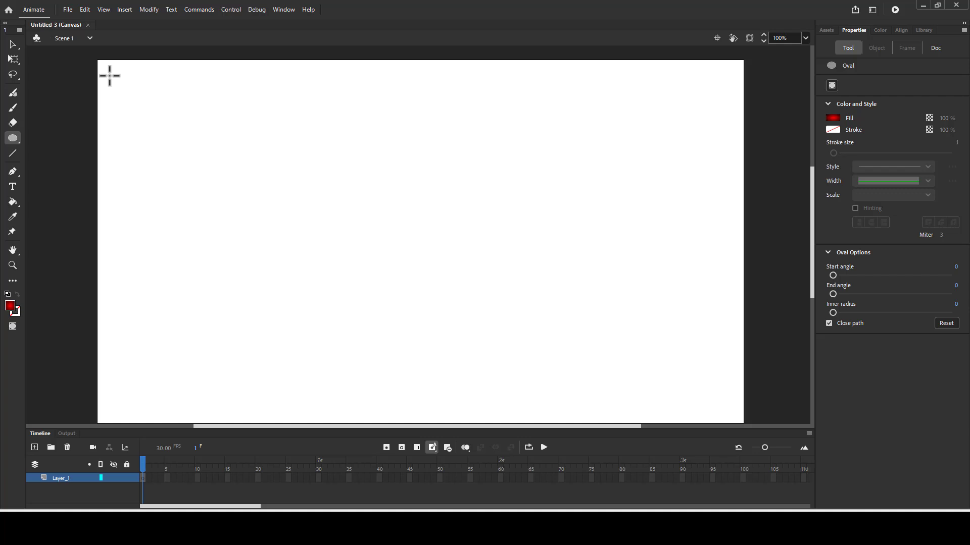
{"action": "left_click_drag", "start_coordinate": [109, 76], "coordinate": [167, 132]}
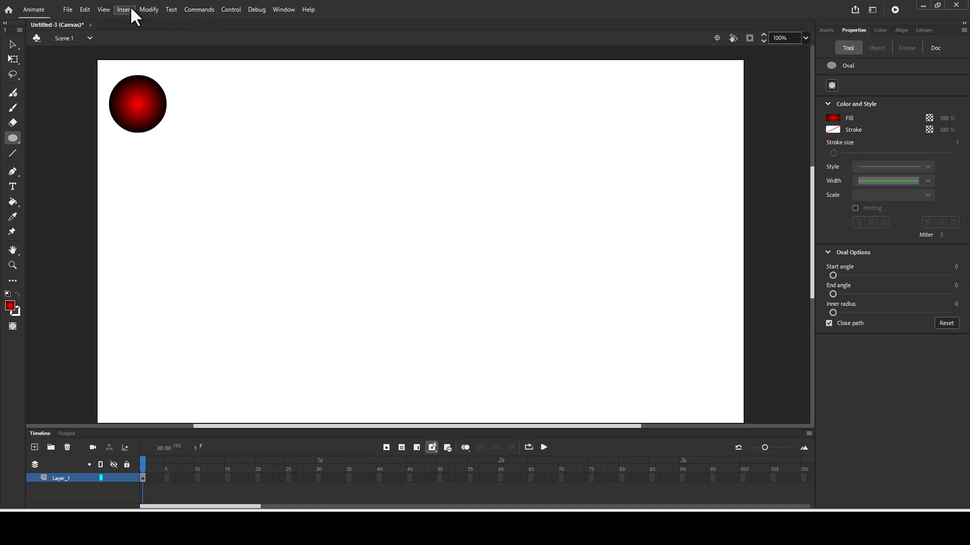
Step: Show the rulers and place a vertical guide along the ball's left edge and a horizontal guide along its top edge
{"action": "left_click", "coordinate": [109, 9]}
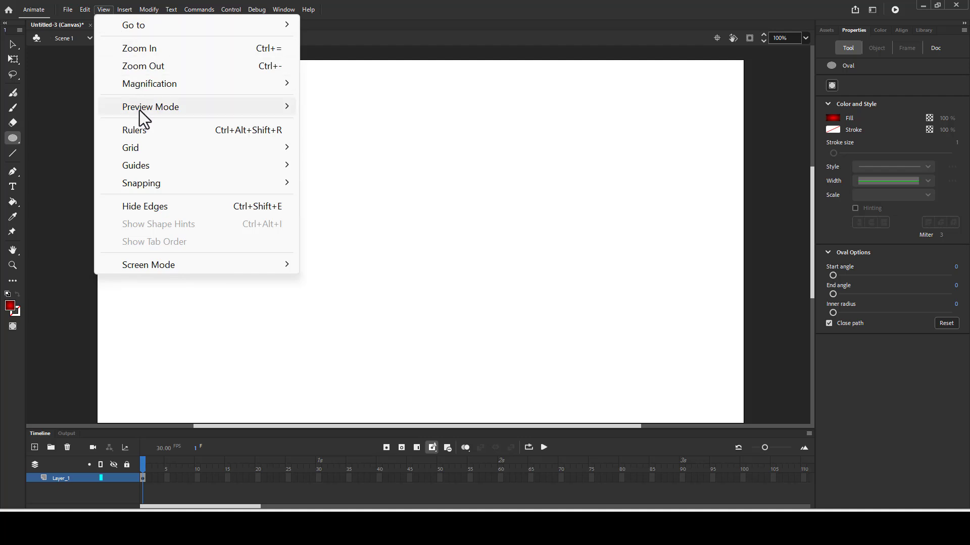
{"action": "left_click", "coordinate": [135, 130]}
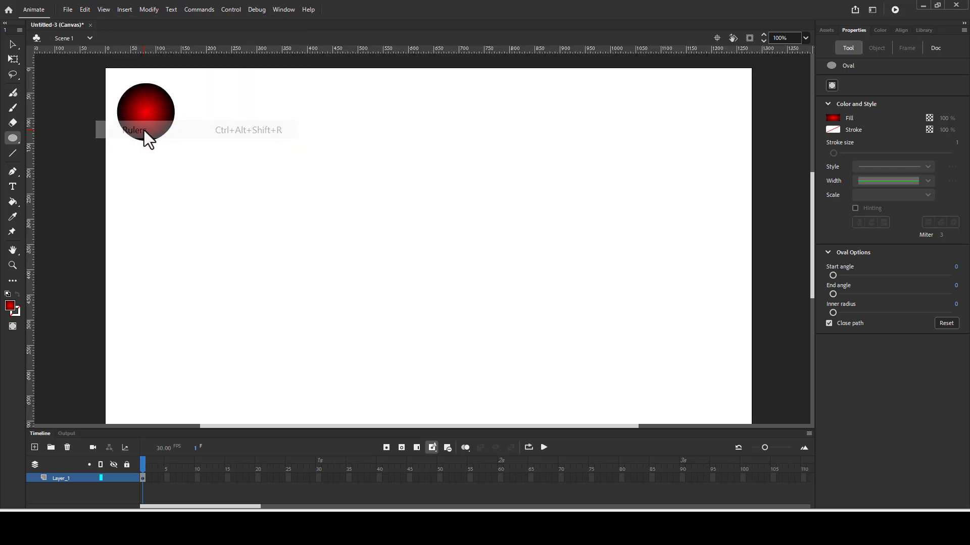
{"action": "left_click", "coordinate": [10, 44]}
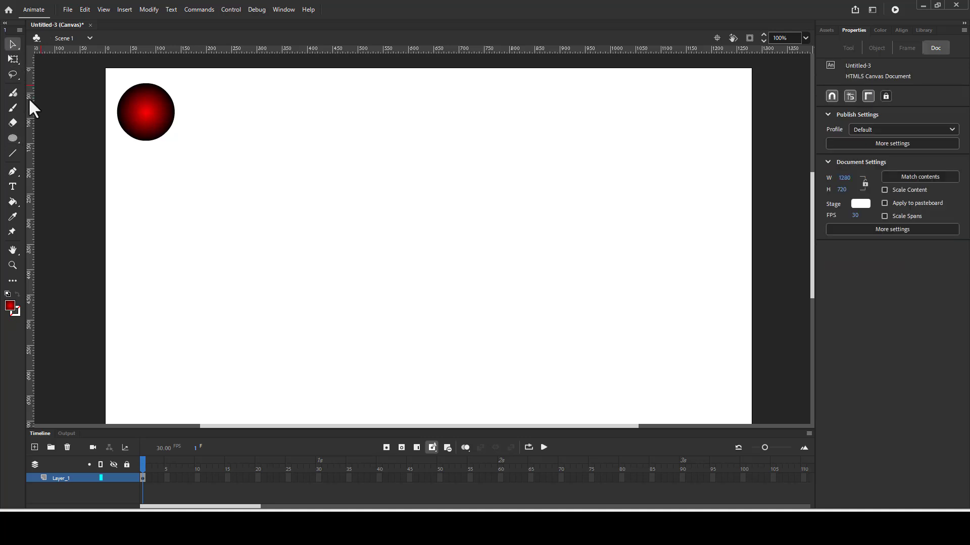
{"action": "left_click_drag", "start_coordinate": [29, 101], "coordinate": [117, 151]}
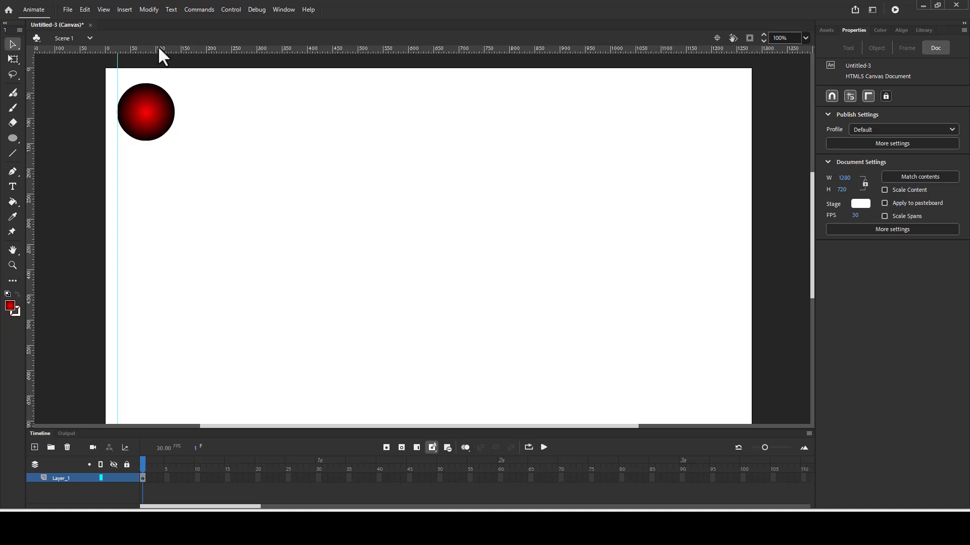
{"action": "left_click_drag", "start_coordinate": [156, 49], "coordinate": [156, 83]}
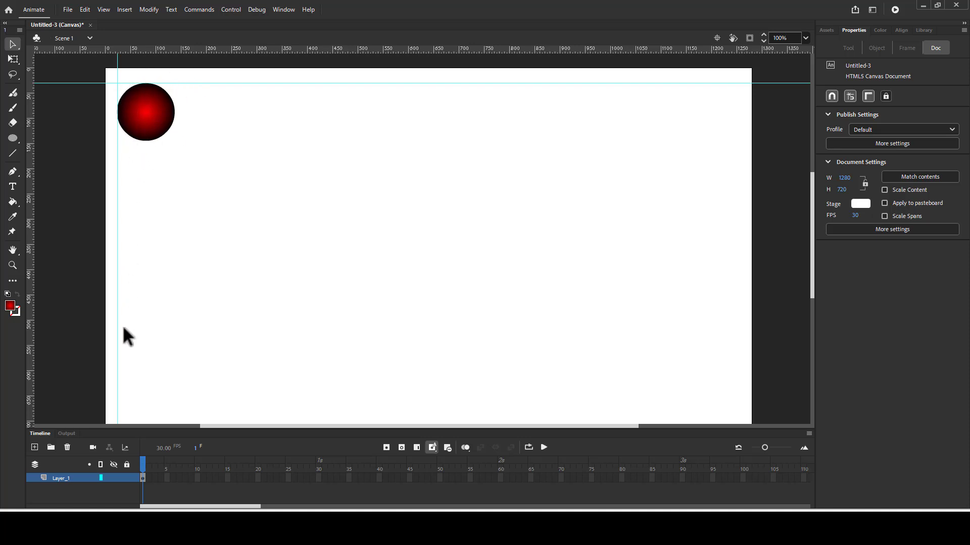
Step: Insert a keyframe at frame 10 and move the ball straight down to the stage's lower-left corner, at Y about 582
{"action": "scroll", "coordinate": [123, 326], "scroll_direction": "down", "scroll_amount": 3}
{"action": "scroll", "coordinate": [123, 330], "scroll_direction": "up", "scroll_amount": 3}
{"action": "scroll", "coordinate": [170, 251], "scroll_direction": "down", "scroll_amount": 2}
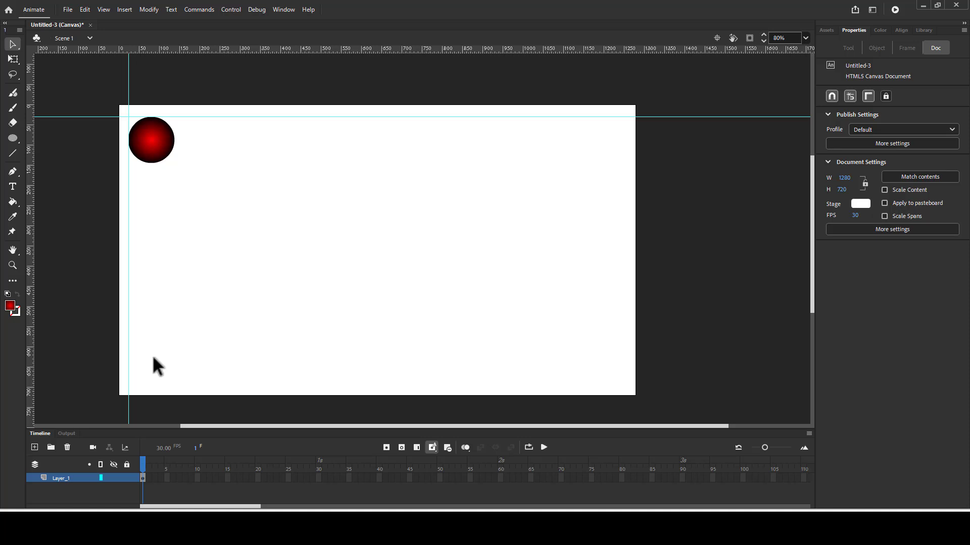
{"action": "left_click", "coordinate": [148, 479]}
{"action": "left_click", "coordinate": [196, 477]}
{"action": "right_click", "coordinate": [196, 477]}
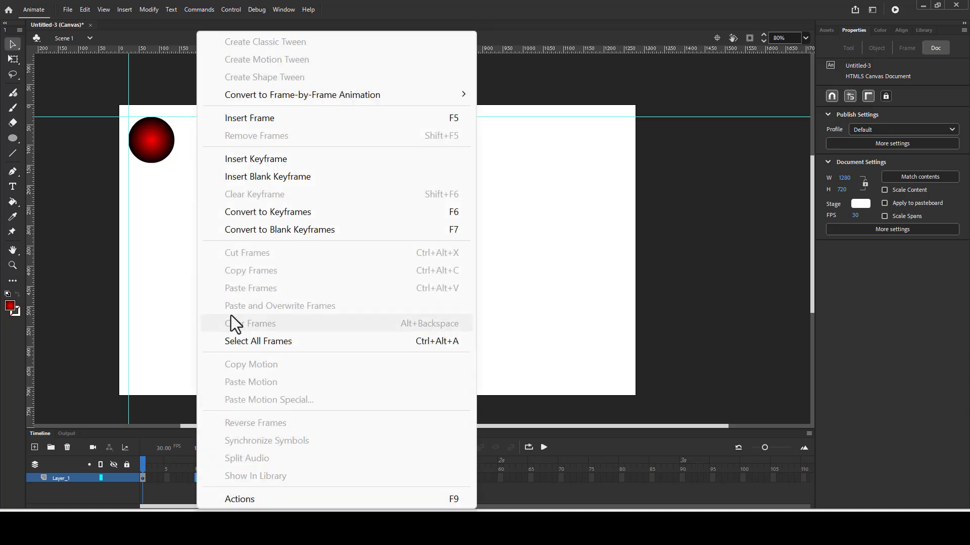
{"action": "left_click", "coordinate": [247, 163]}
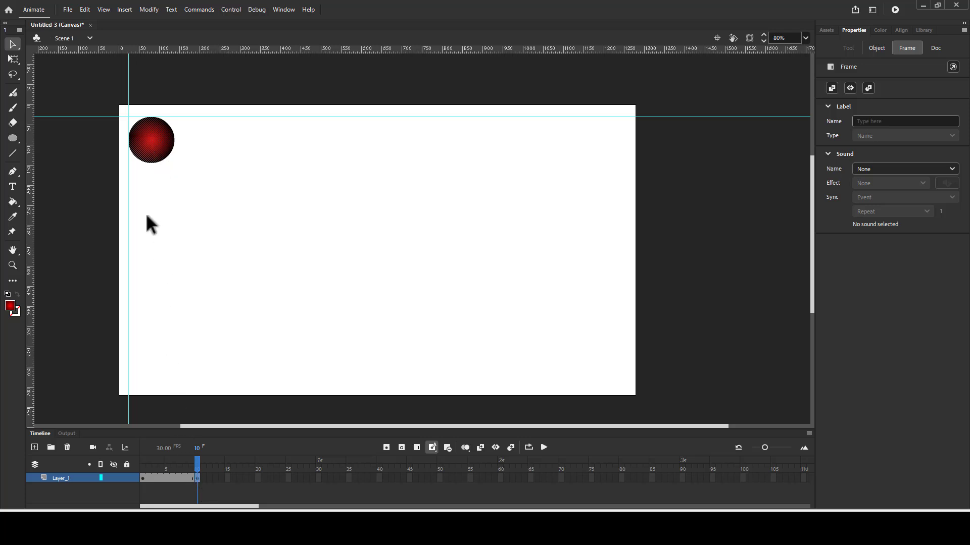
{"action": "left_click", "coordinate": [152, 147]}
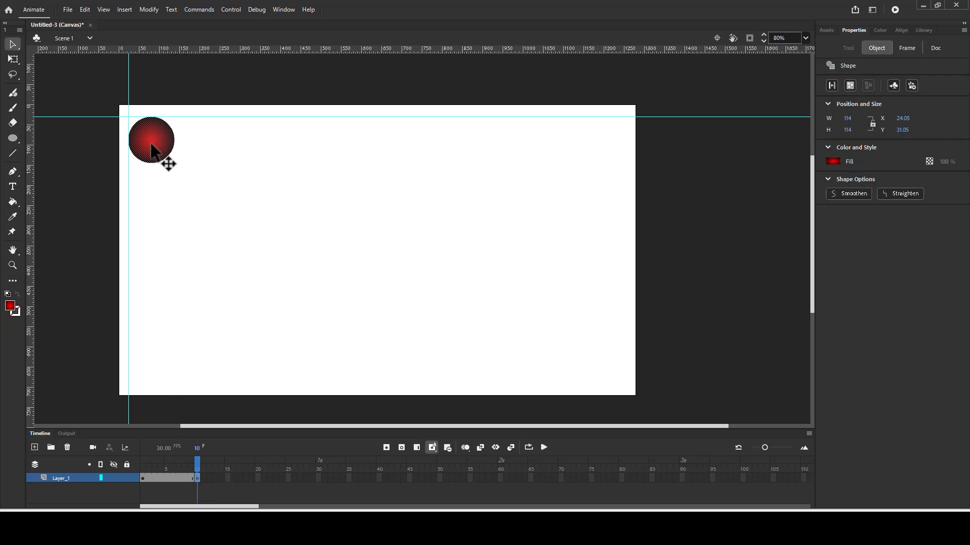
{"action": "left_click_drag", "start_coordinate": [151, 145], "coordinate": [143, 375]}
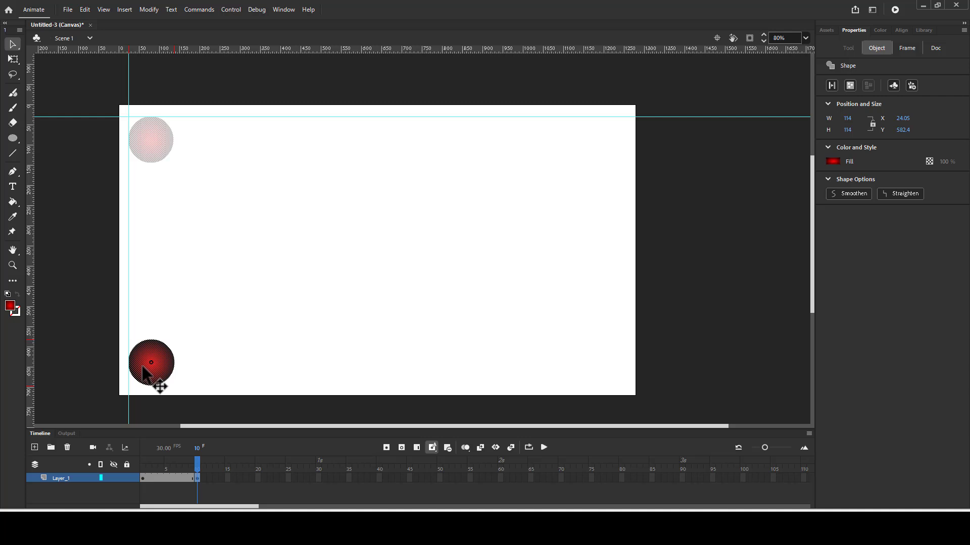
{"action": "left_click_drag", "start_coordinate": [143, 375], "coordinate": [143, 374]}
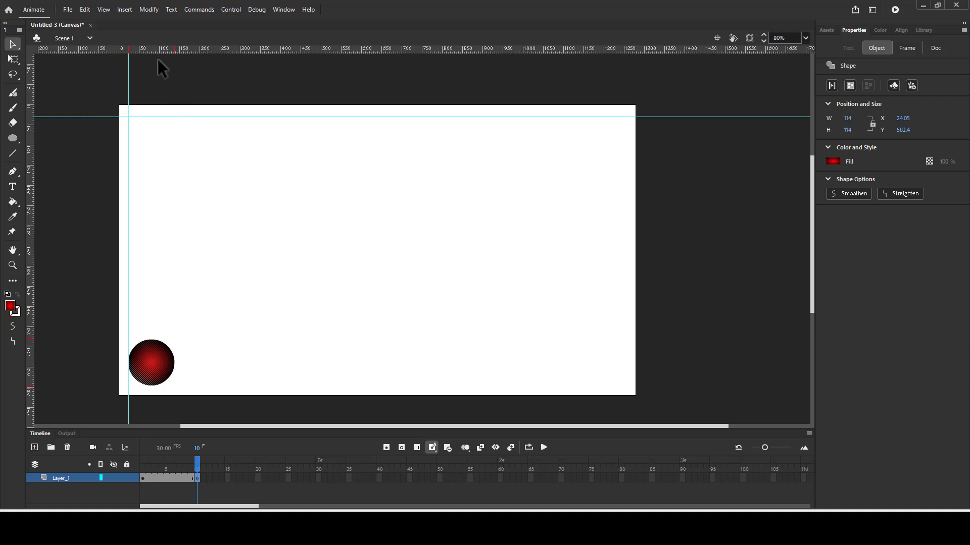
Step: Place a horizontal guide along the ball's bottom edge and compare the ball's position in frames 1 and 10
{"action": "left_click_drag", "start_coordinate": [154, 50], "coordinate": [218, 387]}
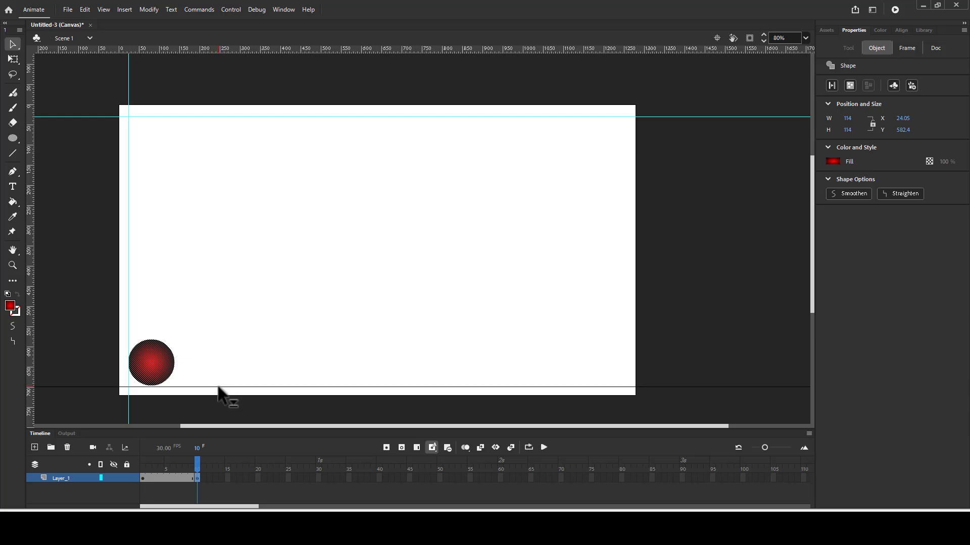
{"action": "left_click_drag", "start_coordinate": [218, 387], "coordinate": [219, 388]}
{"action": "key", "text": "shift+comma"}
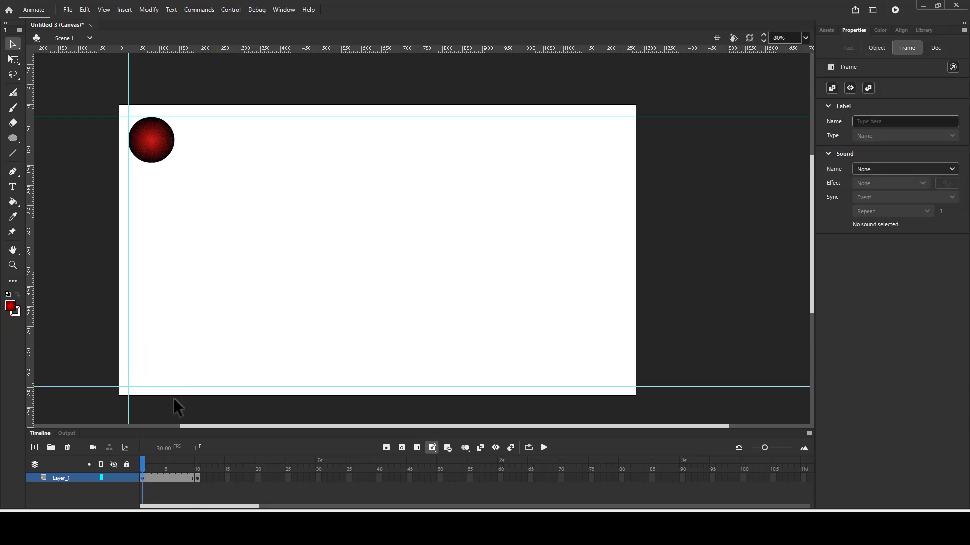
{"action": "left_click", "coordinate": [197, 478]}
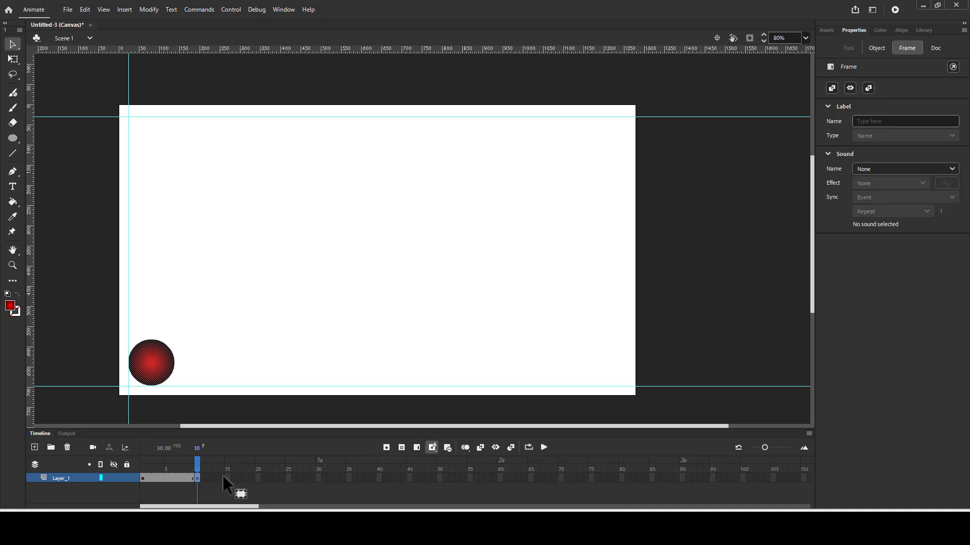
Step: Insert a keyframe at frame 20, move the ball to the lower-right corner at X about 1139, and add a vertical guide along its right edge
{"action": "left_click", "coordinate": [256, 477]}
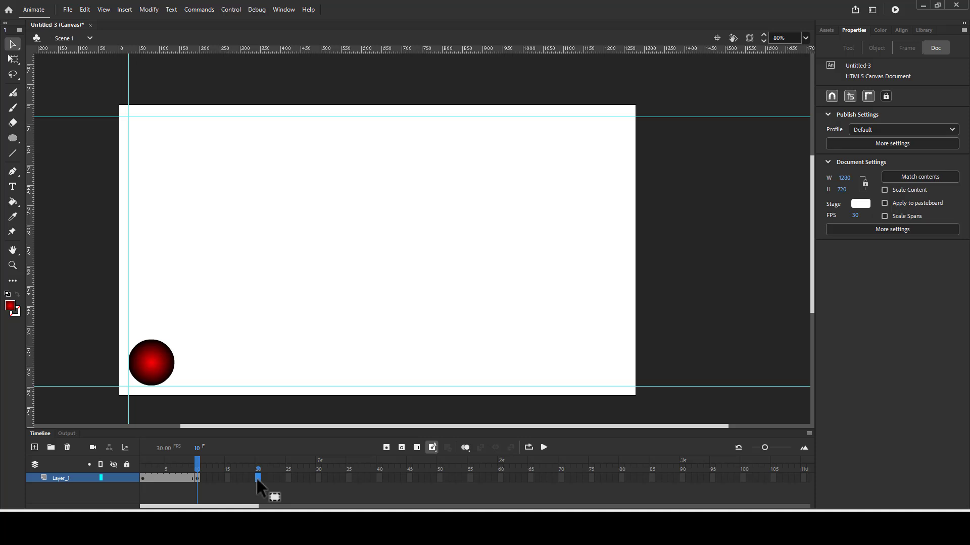
{"action": "right_click", "coordinate": [256, 477]}
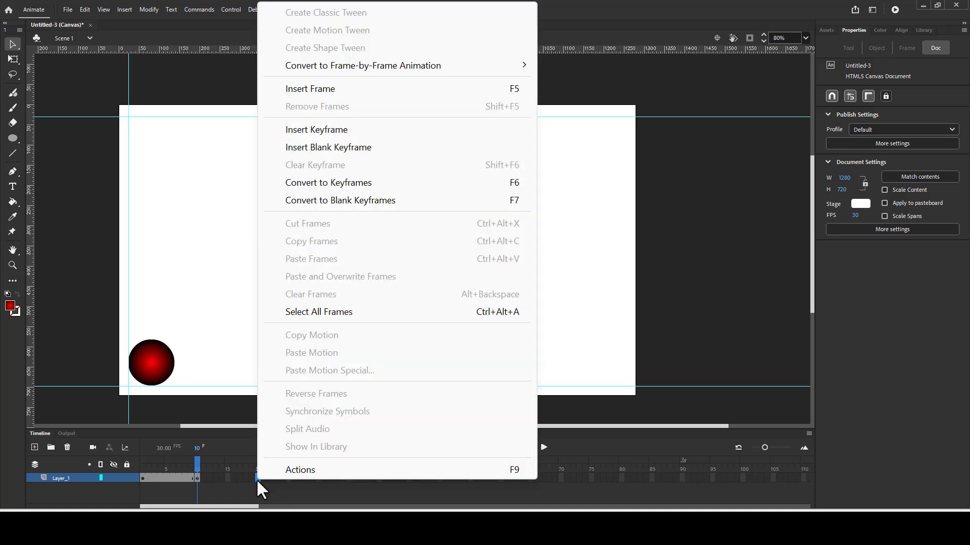
{"action": "left_click", "coordinate": [321, 130]}
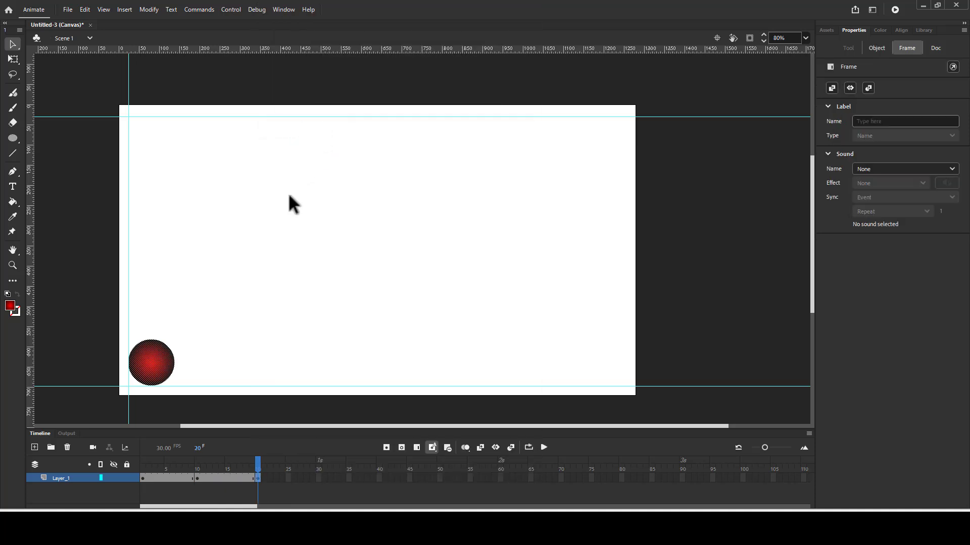
{"action": "left_click_drag", "start_coordinate": [161, 378], "coordinate": [613, 377]}
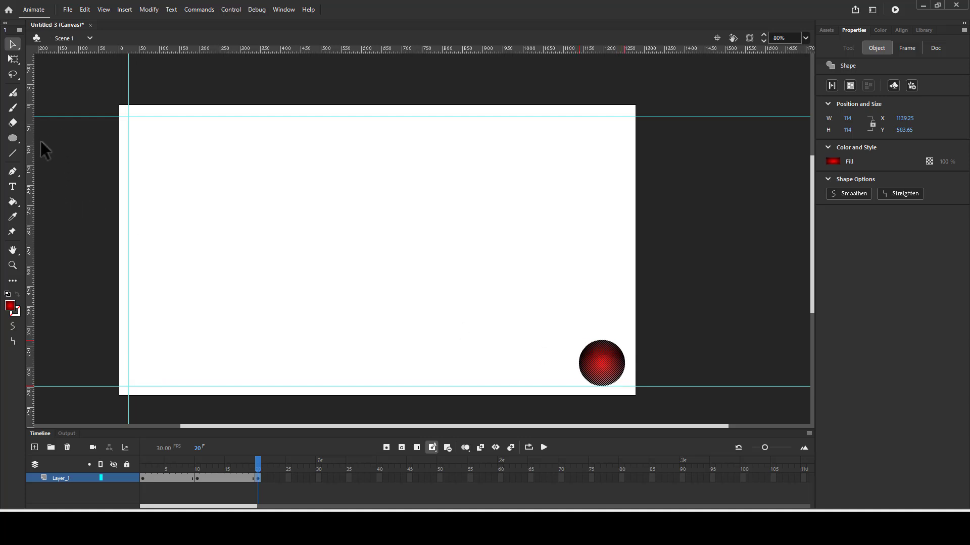
{"action": "left_click_drag", "start_coordinate": [29, 142], "coordinate": [624, 182]}
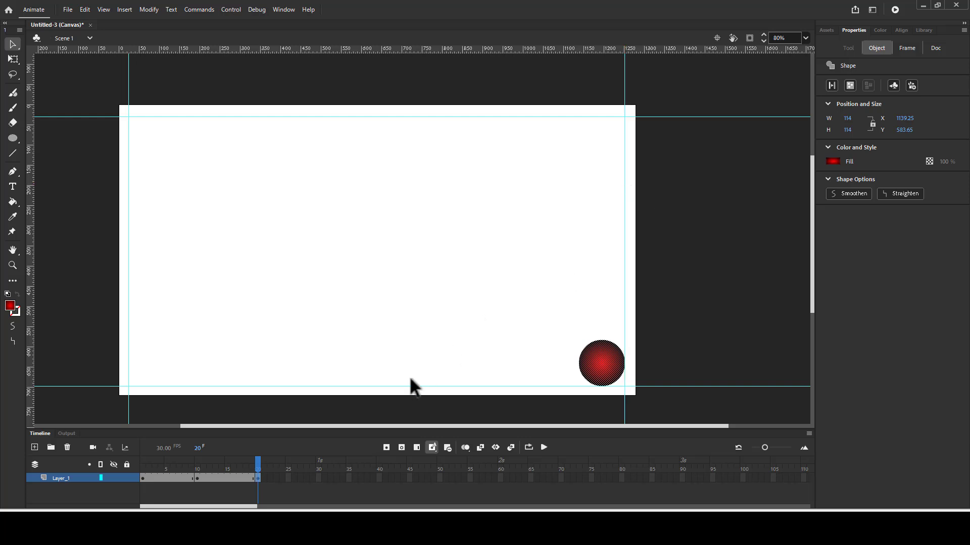
Step: Insert a keyframe at frame 30 and move the ball up to the stage's upper-right corner, at Y about 32
{"action": "left_click", "coordinate": [317, 481]}
{"action": "right_click", "coordinate": [317, 481]}
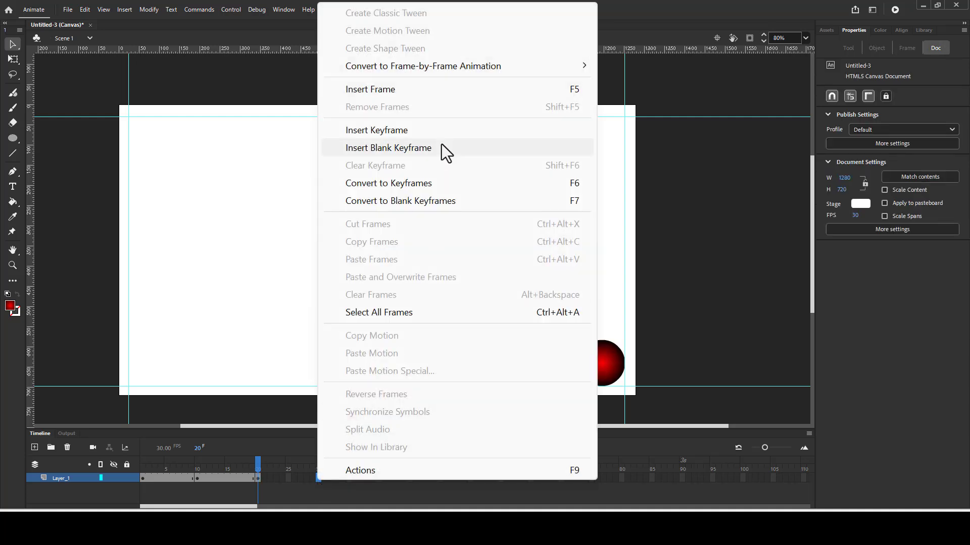
{"action": "left_click", "coordinate": [413, 132]}
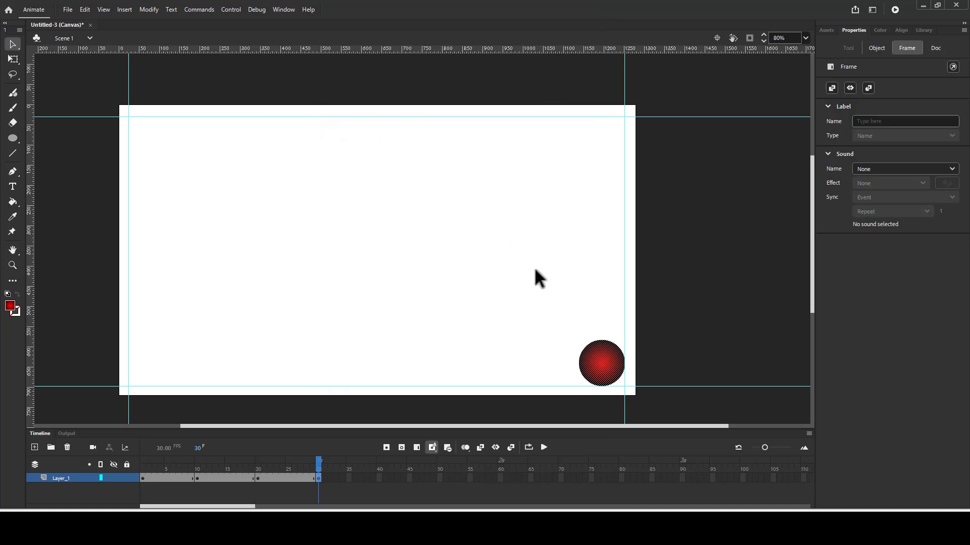
{"action": "left_click_drag", "start_coordinate": [593, 375], "coordinate": [610, 149]}
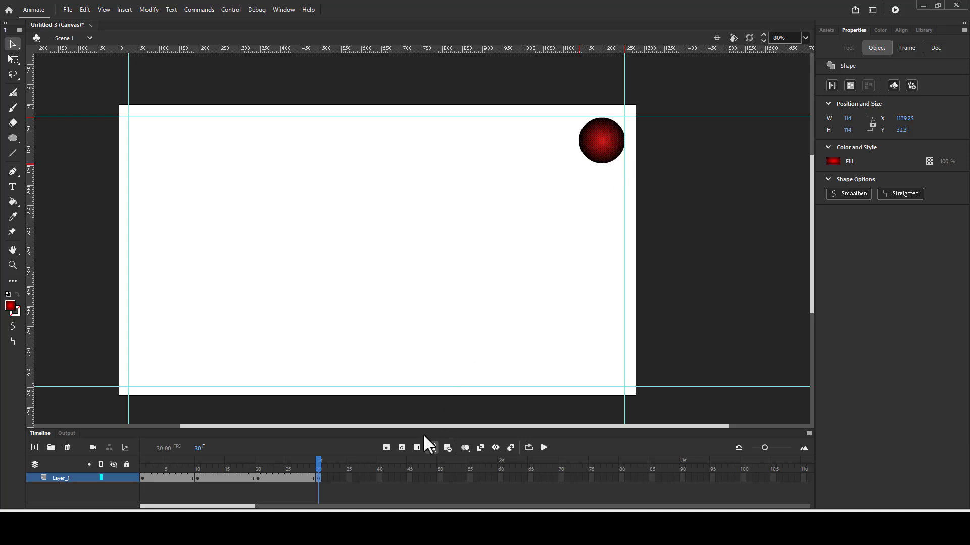
Step: Insert a keyframe at frame 40 and move the ball back to the stage's upper-left corner, at X about 27
{"action": "left_click", "coordinate": [378, 477]}
{"action": "right_click", "coordinate": [379, 478]}
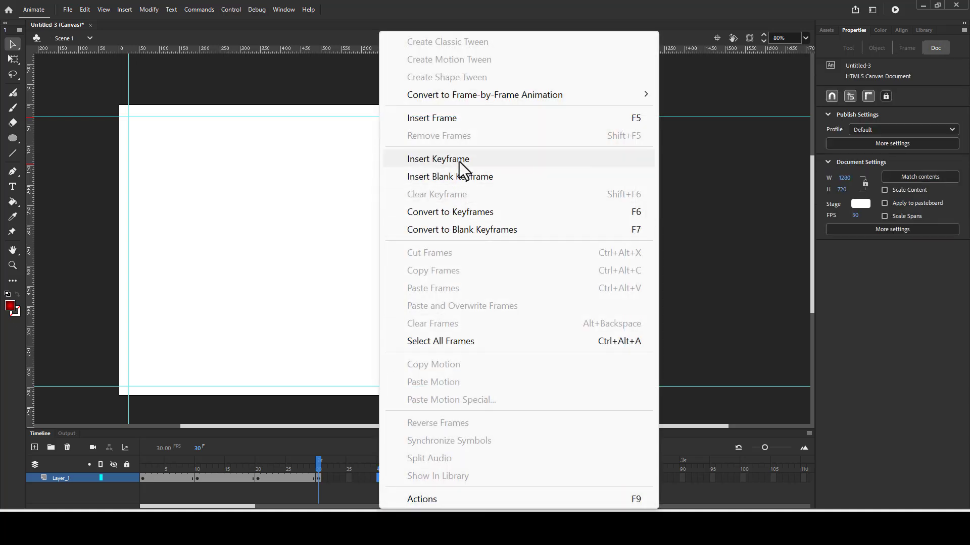
{"action": "left_click", "coordinate": [461, 160]}
{"action": "left_click", "coordinate": [606, 149]}
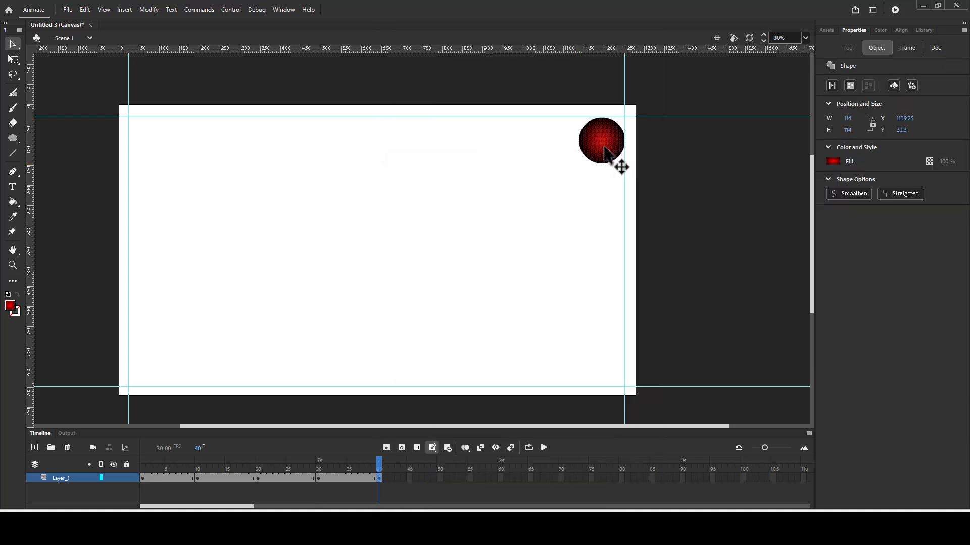
{"action": "left_click_drag", "start_coordinate": [605, 148], "coordinate": [154, 157]}
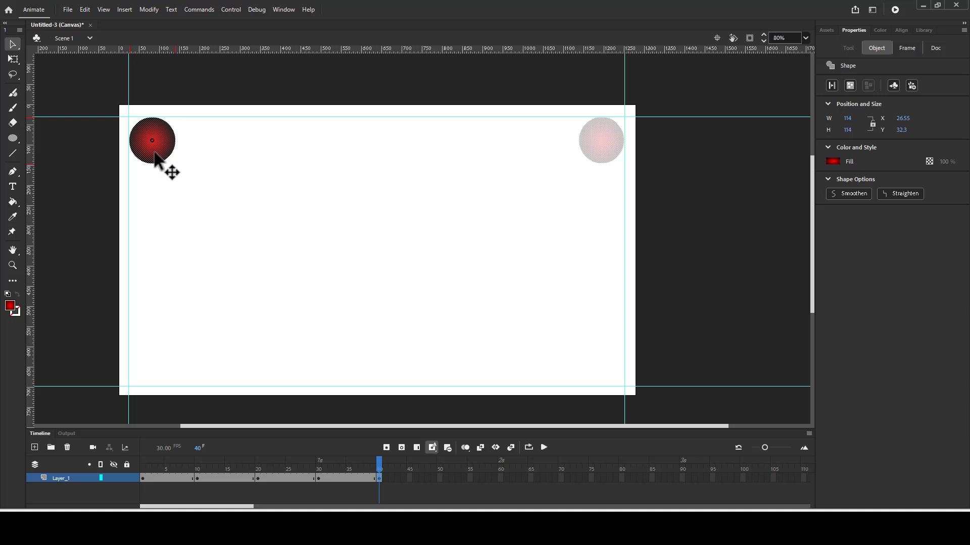
{"action": "left_click_drag", "start_coordinate": [154, 158], "coordinate": [154, 157]}
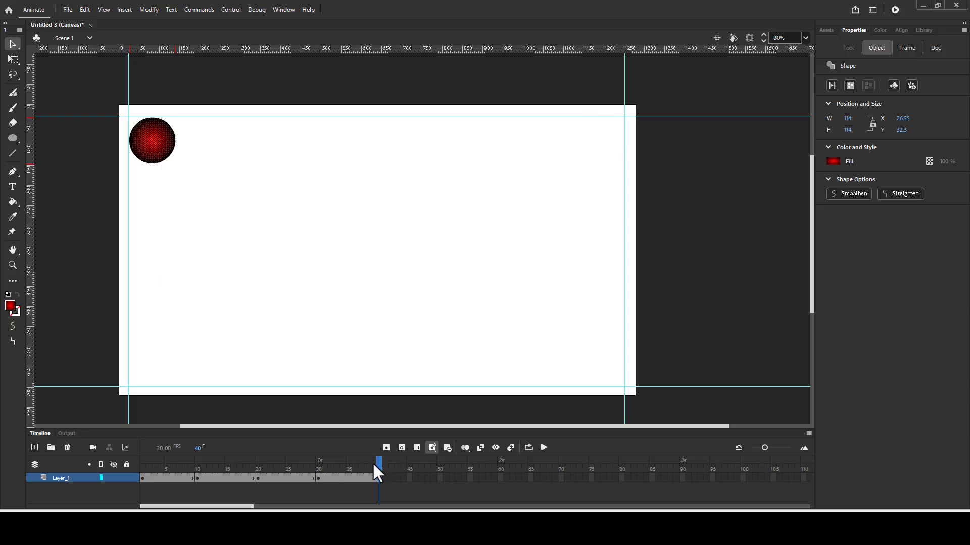
Step: Return the playhead to frame 1 and play the animation to check the ball's movement between keyframes
{"action": "left_click_drag", "start_coordinate": [379, 464], "coordinate": [130, 479]}
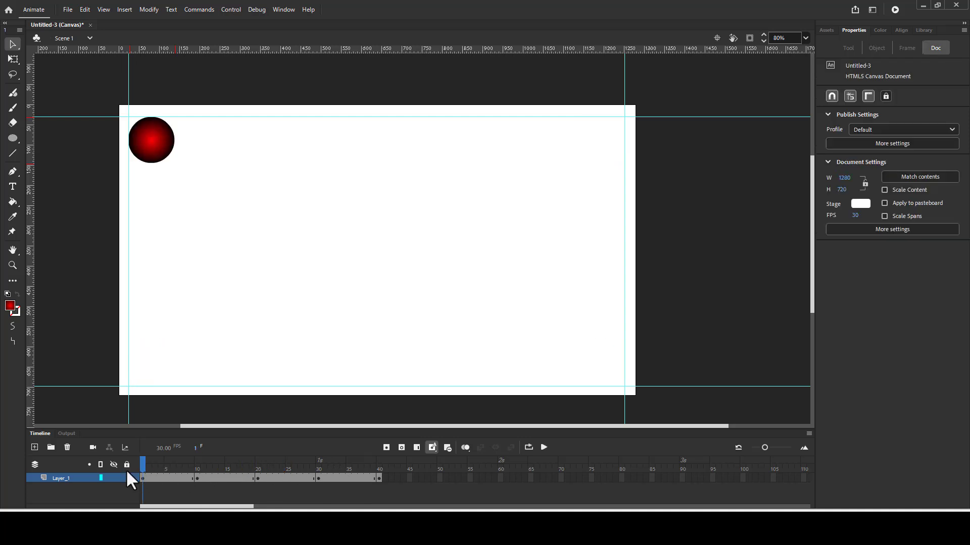
{"action": "left_click", "coordinate": [540, 449]}
{"action": "key", "text": "Return"}
Step: Create a classic tween from the frame 1 keyframe, accepting symbol conversion with Don't show again enabled, and play it back
{"action": "left_click", "coordinate": [144, 478]}
{"action": "right_click", "coordinate": [143, 478]}
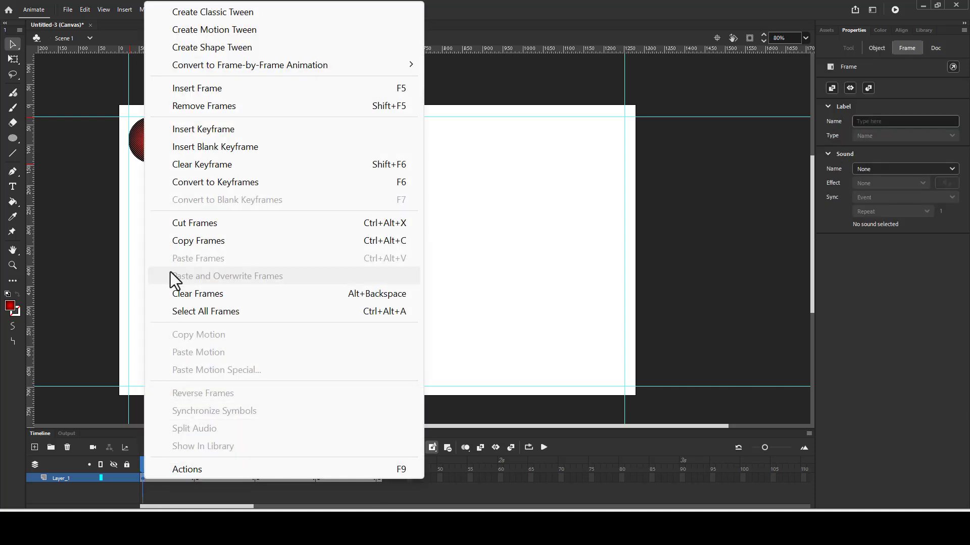
{"action": "left_click", "coordinate": [199, 14]}
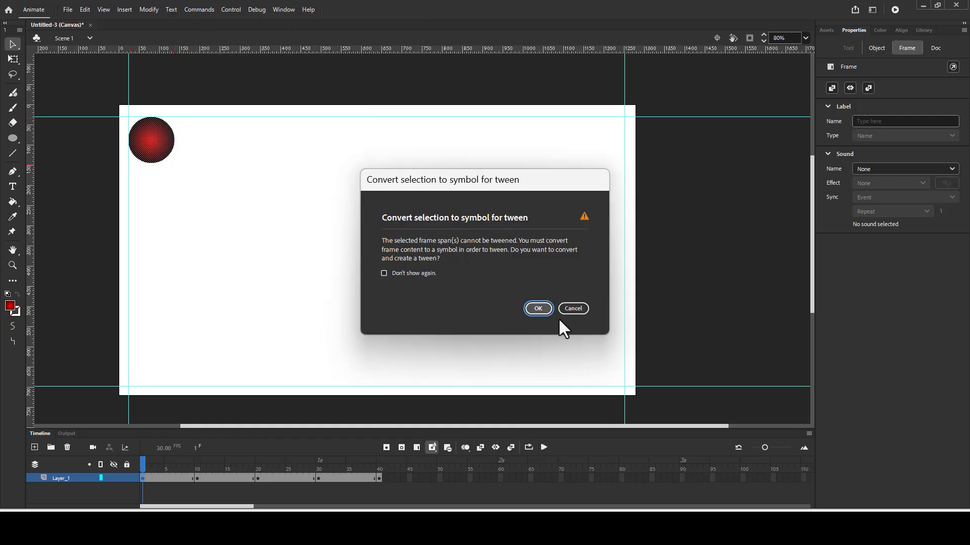
{"action": "left_click", "coordinate": [420, 274]}
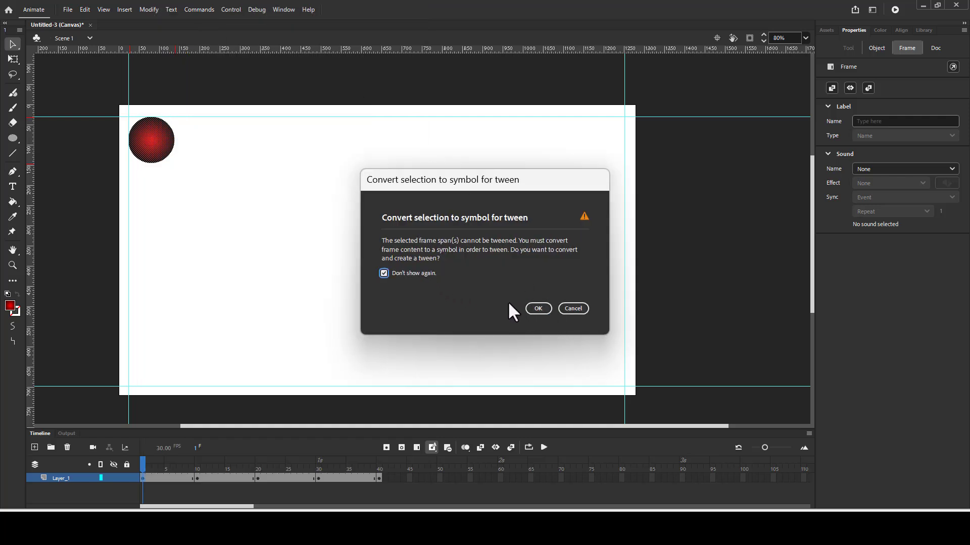
{"action": "left_click", "coordinate": [538, 309]}
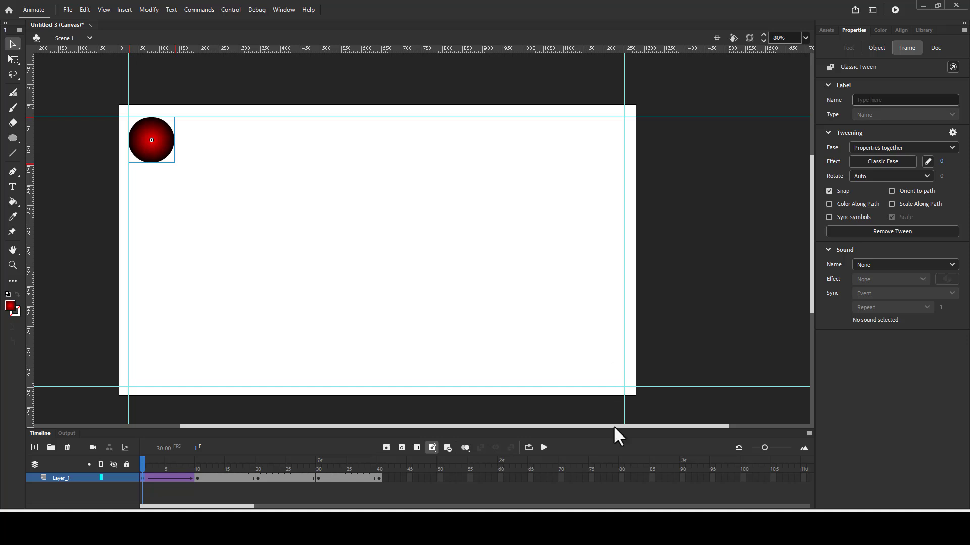
{"action": "left_click", "coordinate": [545, 448]}
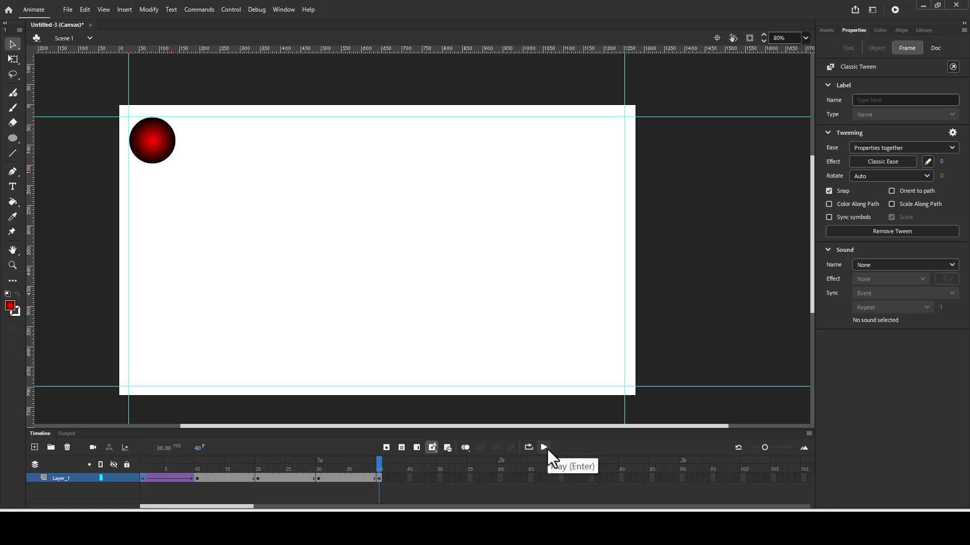
{"action": "left_click", "coordinate": [547, 449]}
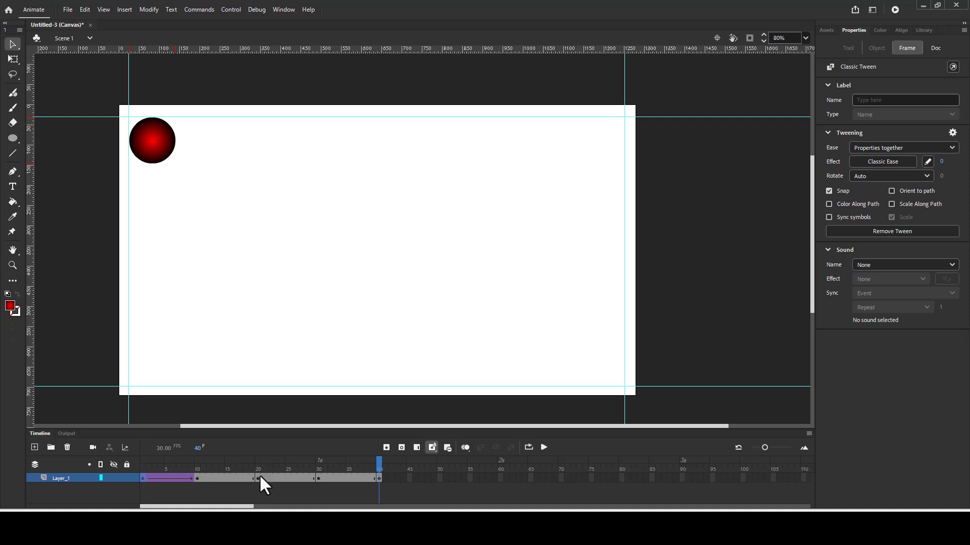
Step: Create classic tweens from the keyframes at frames 10, 20 and 30 so the ball moves smoothly through to frame 40
{"action": "left_click", "coordinate": [196, 478]}
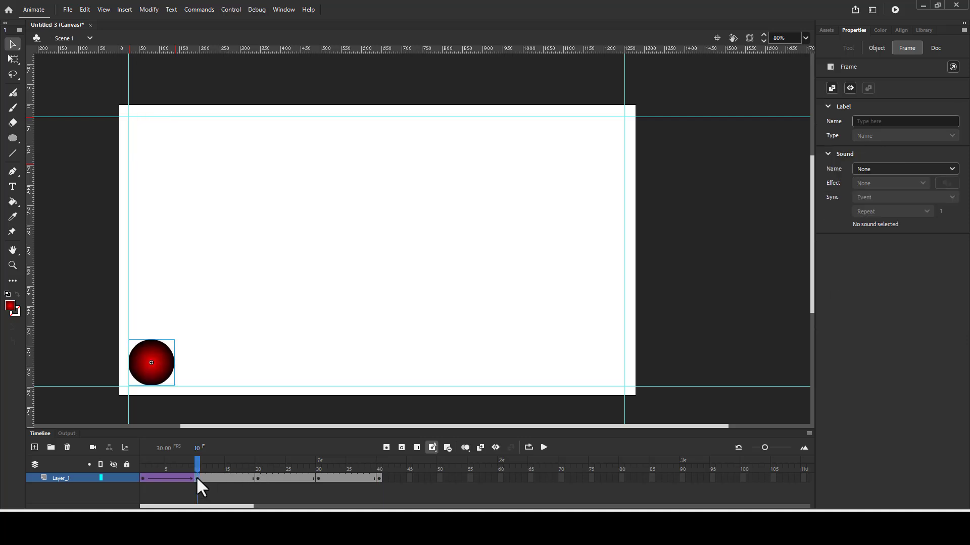
{"action": "right_click", "coordinate": [197, 477]}
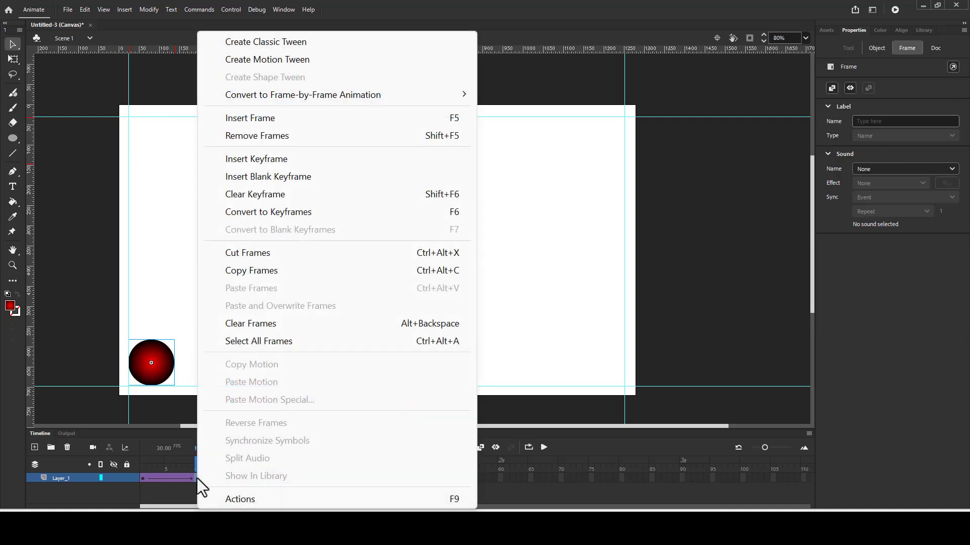
{"action": "left_click", "coordinate": [246, 44]}
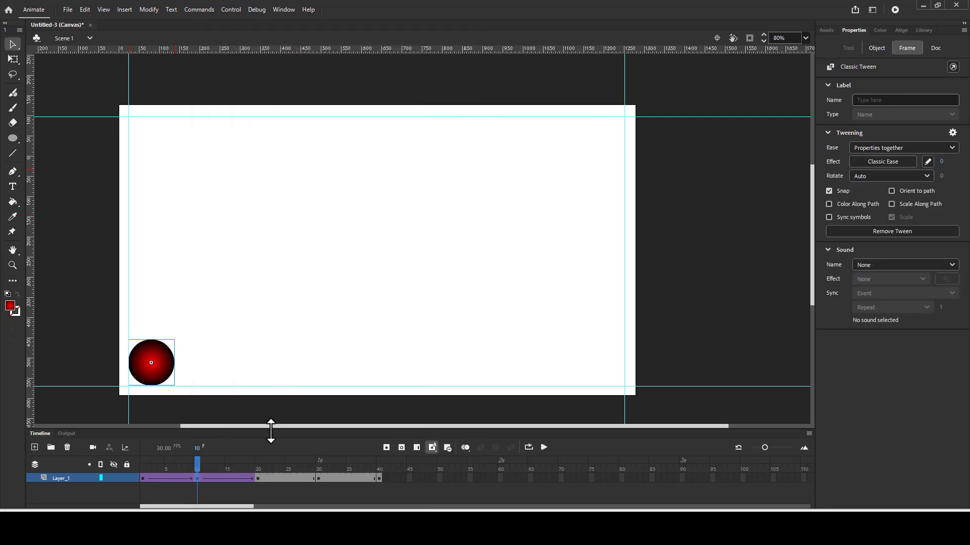
{"action": "left_click", "coordinate": [258, 480]}
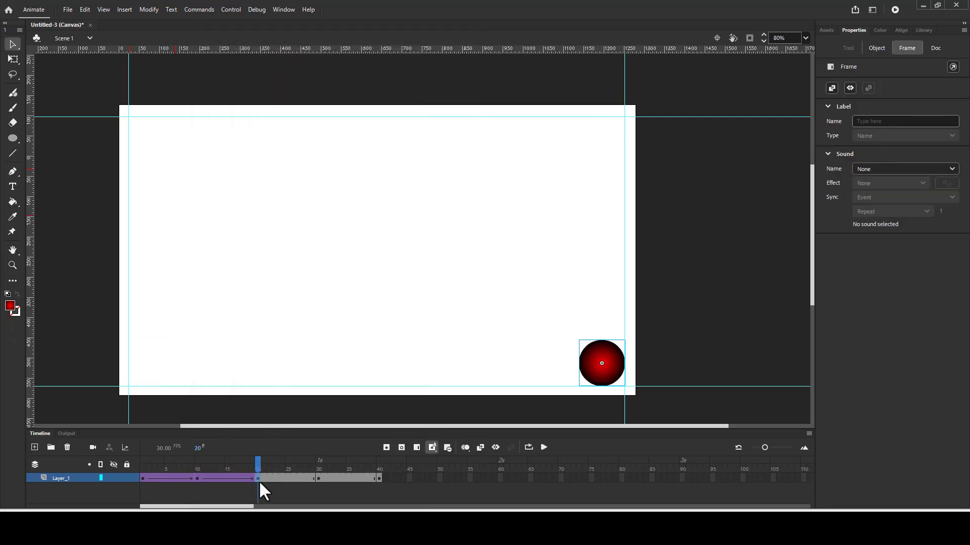
{"action": "right_click", "coordinate": [259, 478]}
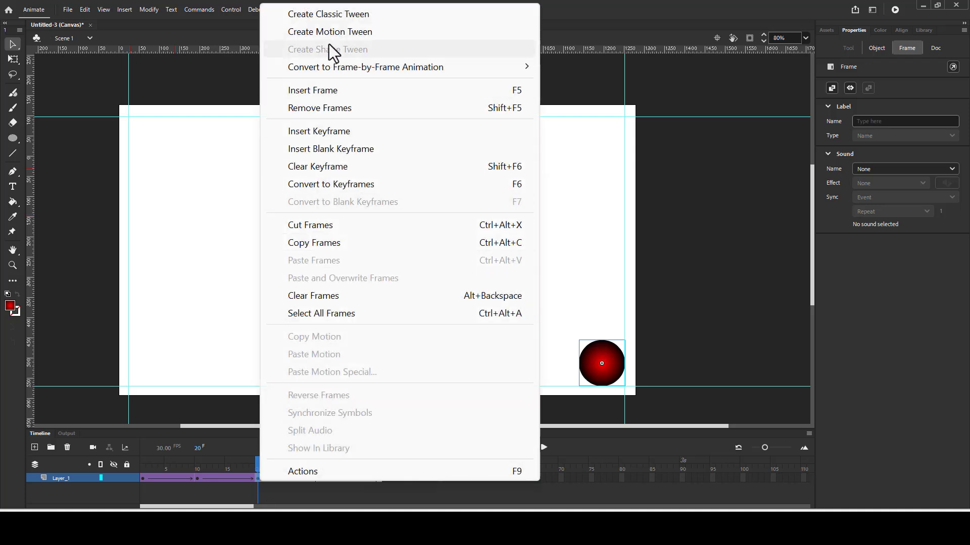
{"action": "left_click", "coordinate": [329, 14]}
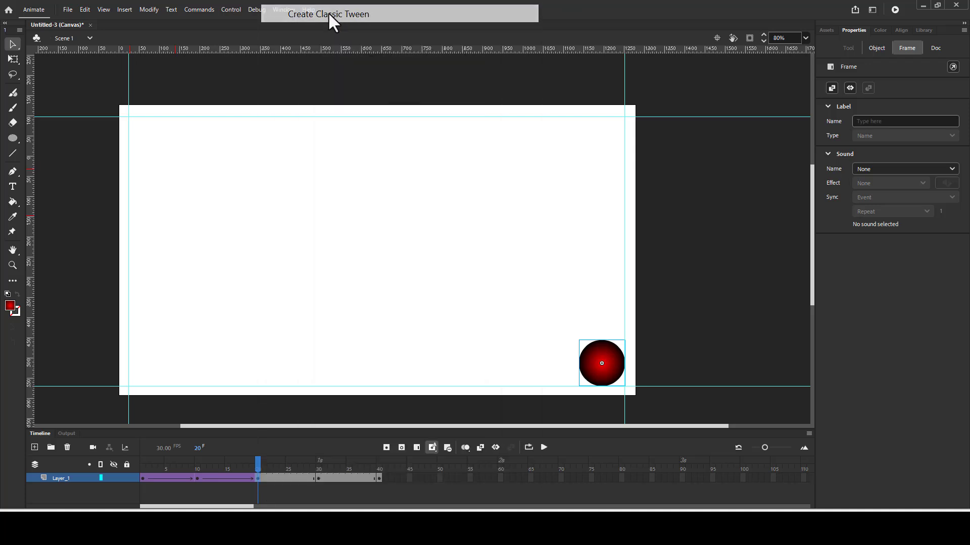
{"action": "left_click", "coordinate": [319, 477]}
{"action": "right_click", "coordinate": [320, 475]}
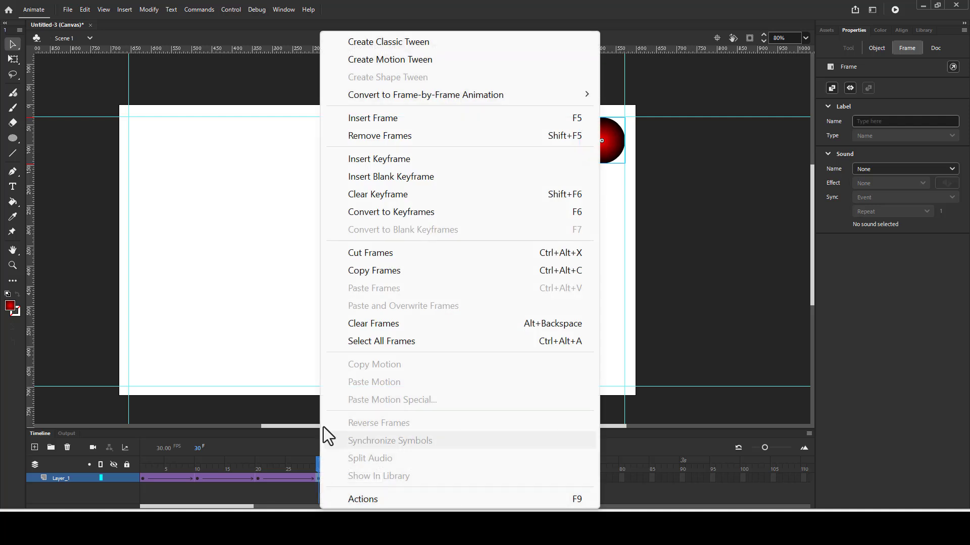
{"action": "left_click", "coordinate": [361, 44]}
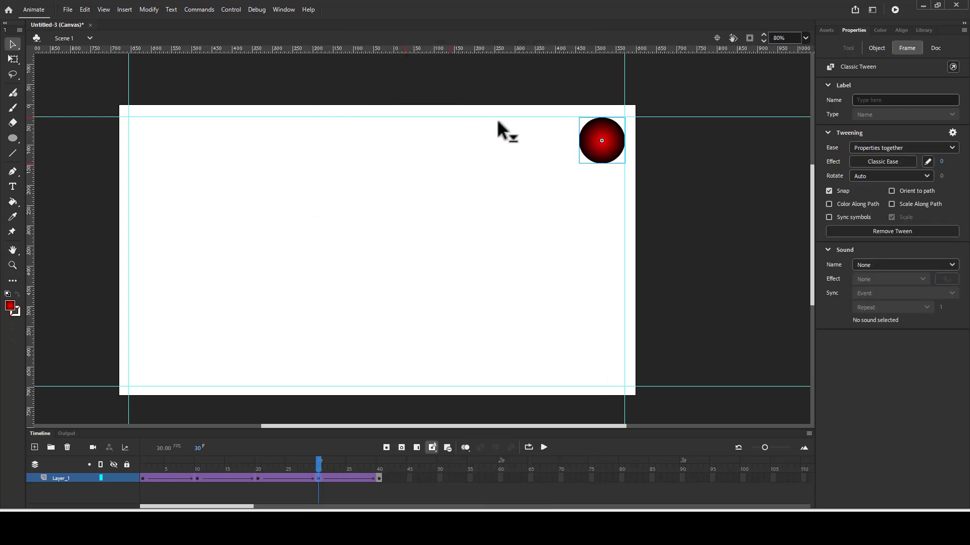
Step: Play the fully tweened animation on the stage and test it in the browser, closing the preview and returning to the timeline
{"action": "left_click", "coordinate": [546, 448]}
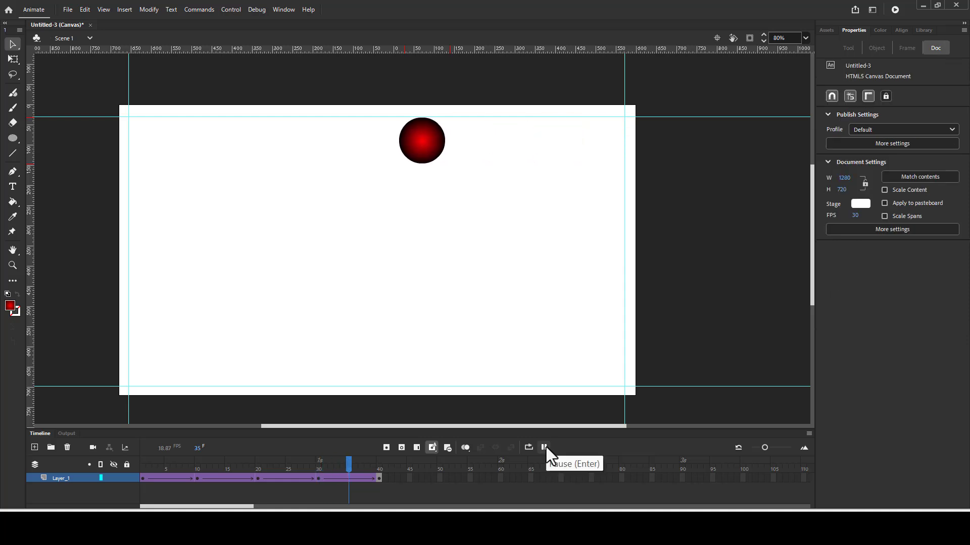
{"action": "left_click", "coordinate": [545, 448]}
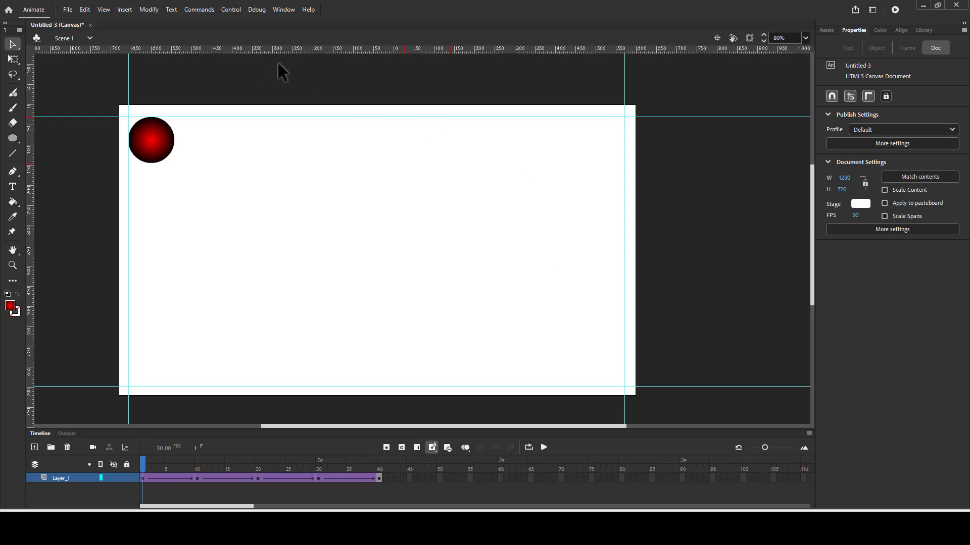
{"action": "key", "text": "ctrl+Return"}
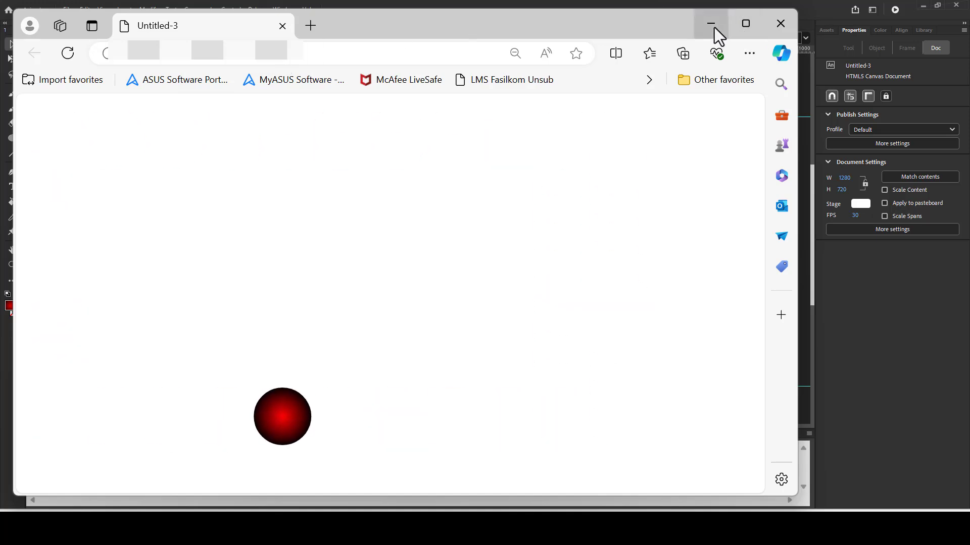
{"action": "left_click", "coordinate": [784, 29]}
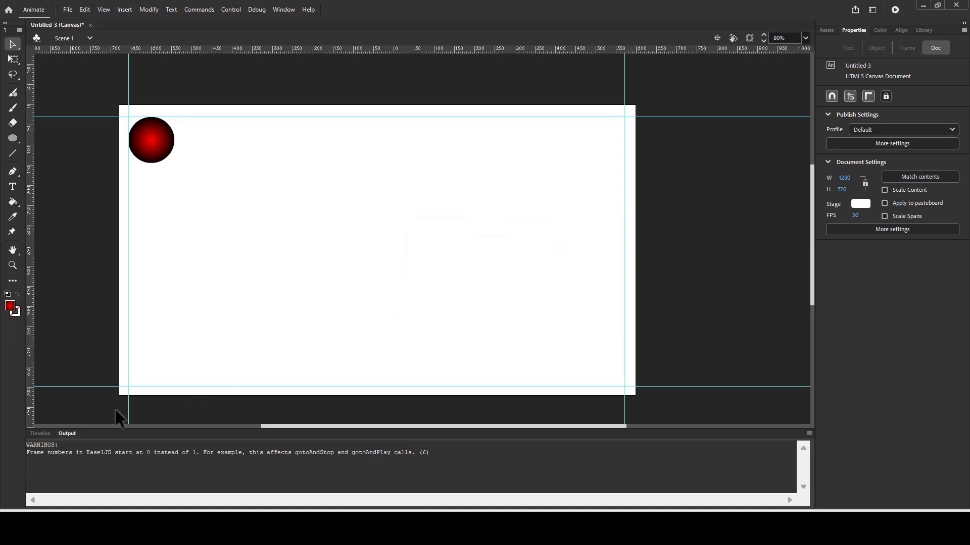
{"action": "left_click", "coordinate": [46, 433]}
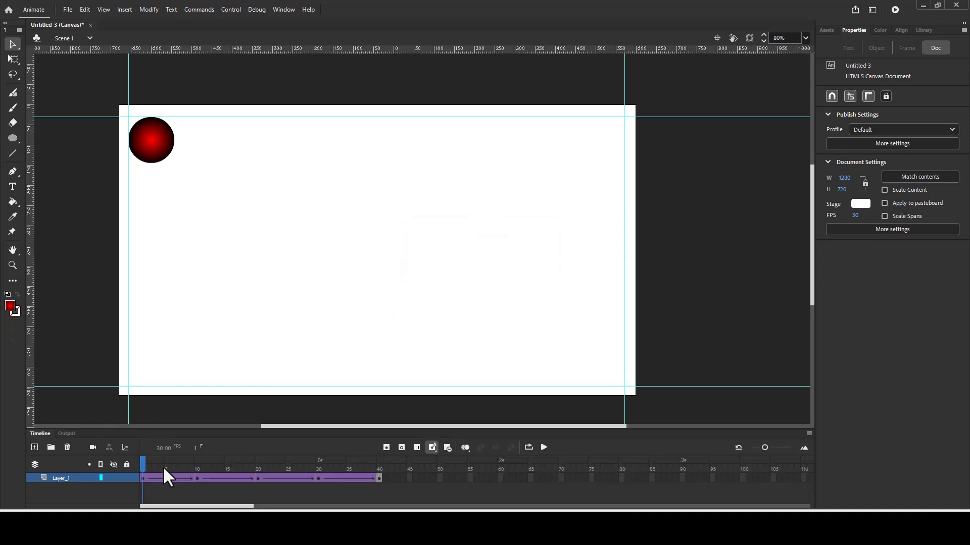